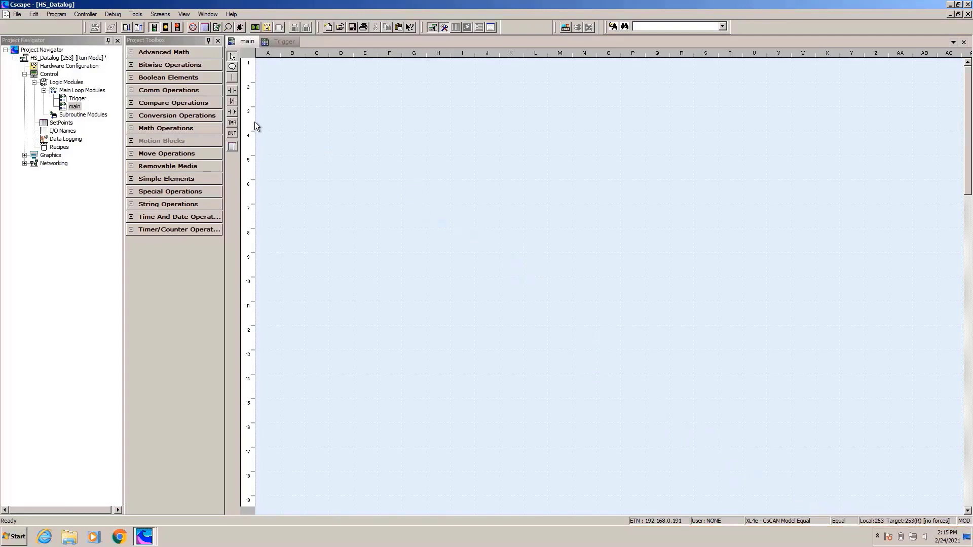
Open the datalog configuration and review the global status and enable registers, accepting the global attributes.
{"action": "left_click", "coordinate": [58, 15]}
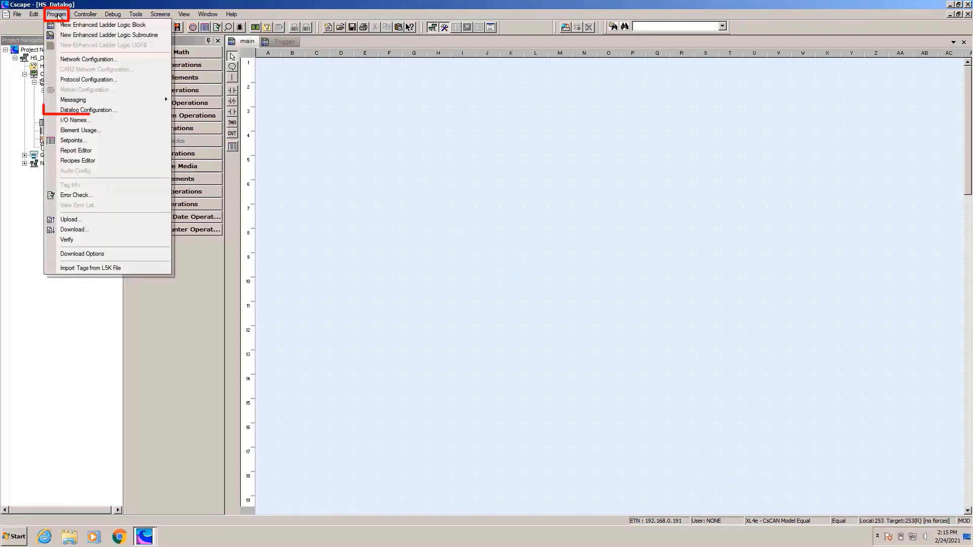
{"action": "left_click", "coordinate": [86, 111]}
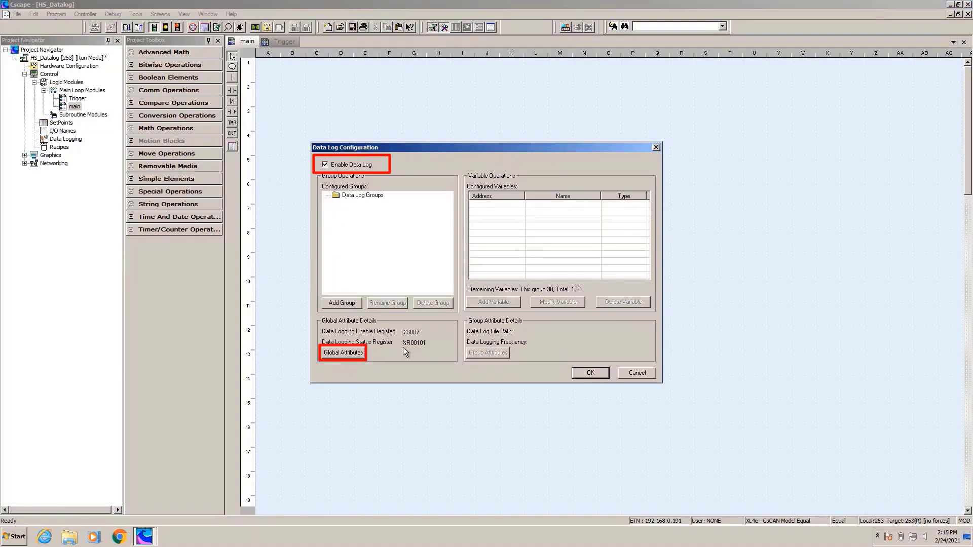
{"action": "left_click", "coordinate": [344, 353]}
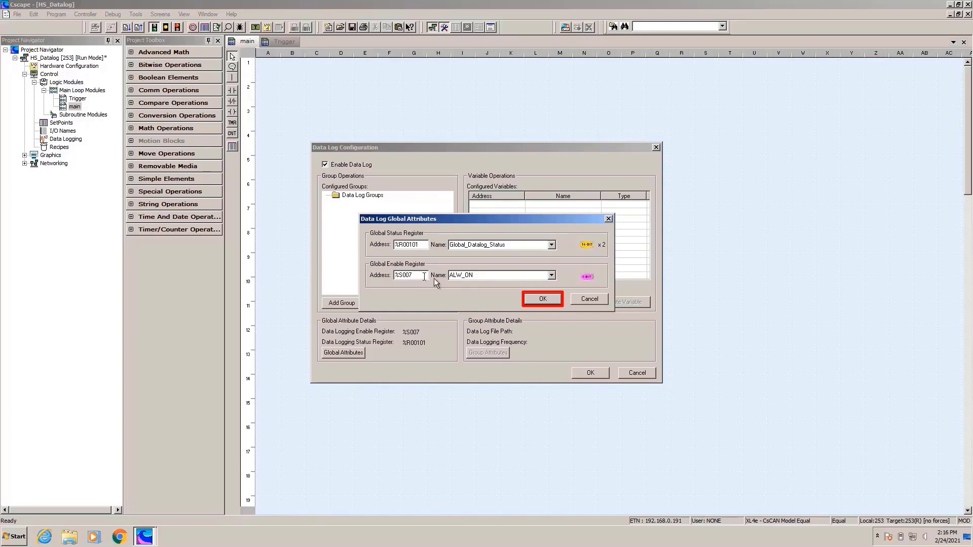
{"action": "left_click", "coordinate": [536, 301]}
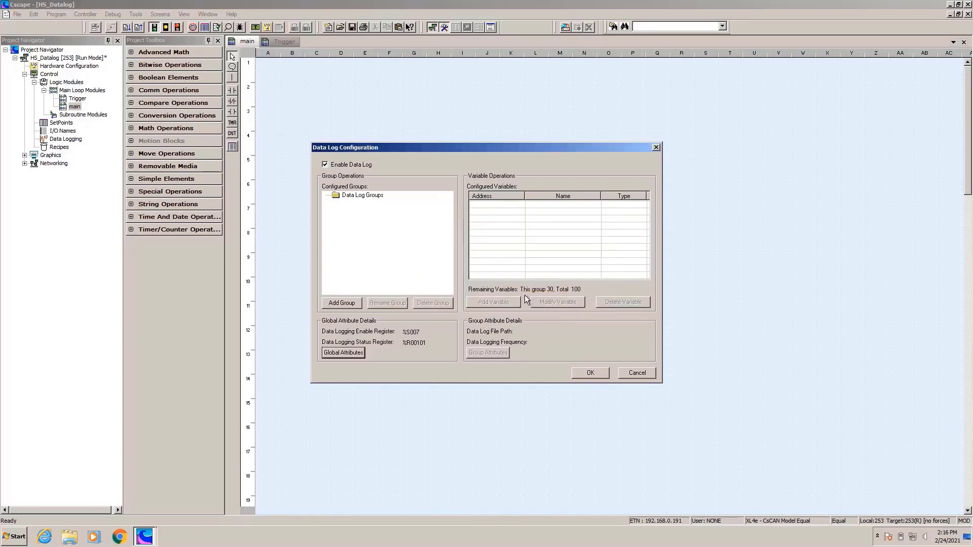
Add a group named PROCESS under Data Log Groups.
{"action": "left_click", "coordinate": [369, 197]}
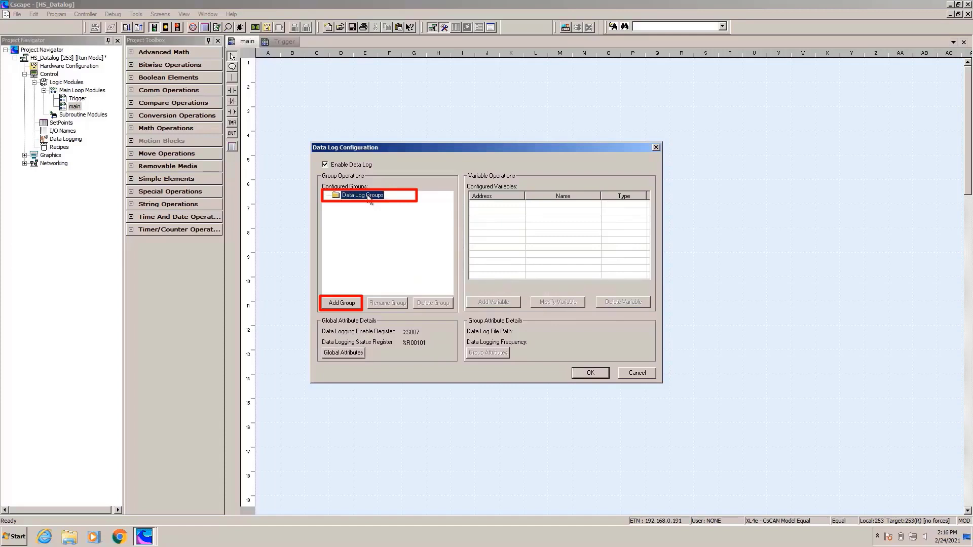
{"action": "left_click", "coordinate": [350, 302]}
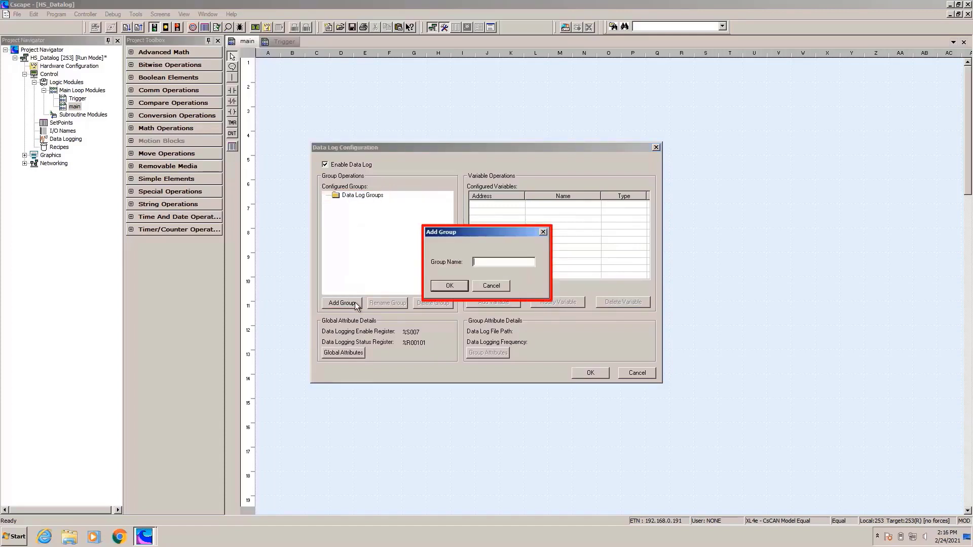
{"action": "type", "text": "PROCESSS"}
{"action": "key", "text": "BackSpace"}
{"action": "left_click", "coordinate": [439, 286]}
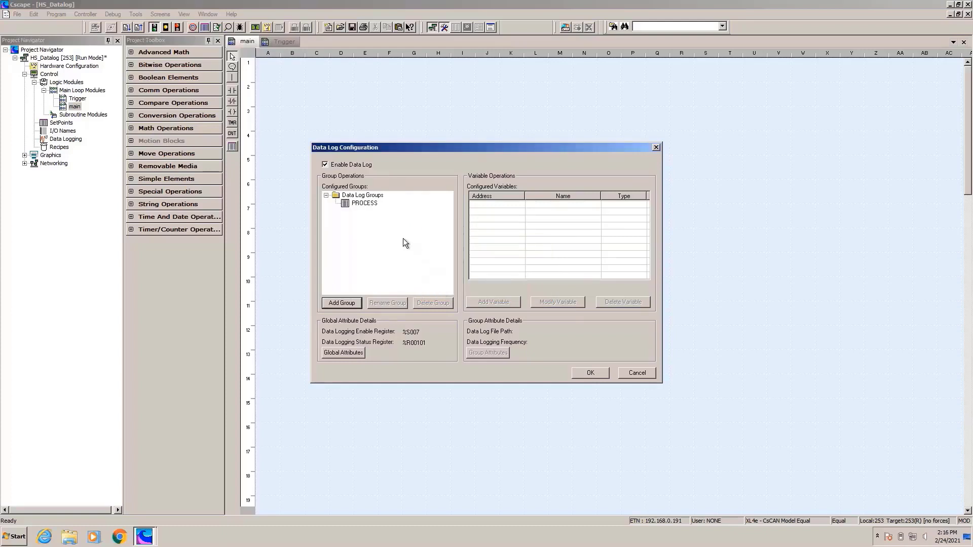
Add the Temperature variable to the PROCESS group with data type INT.
{"action": "left_click", "coordinate": [365, 203]}
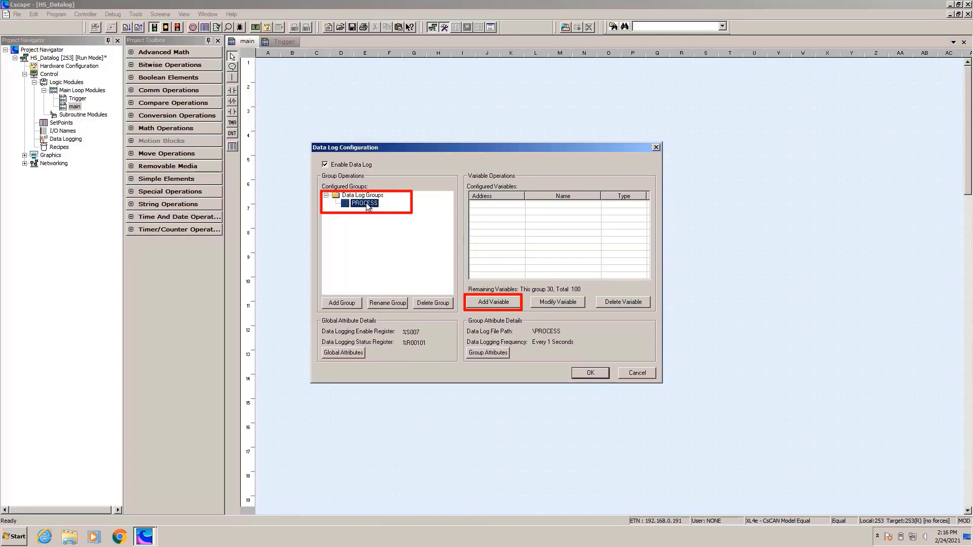
{"action": "left_click", "coordinate": [485, 303]}
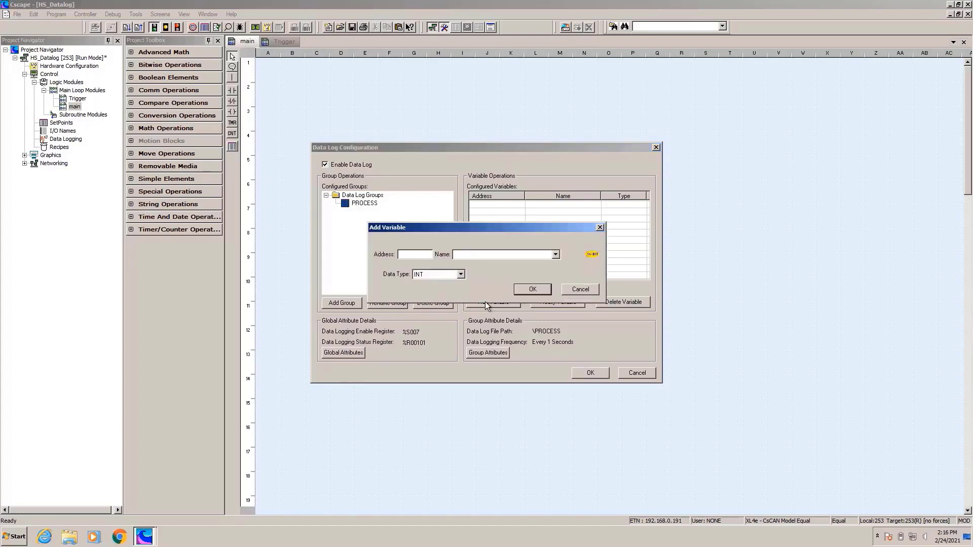
{"action": "left_click", "coordinate": [555, 255]}
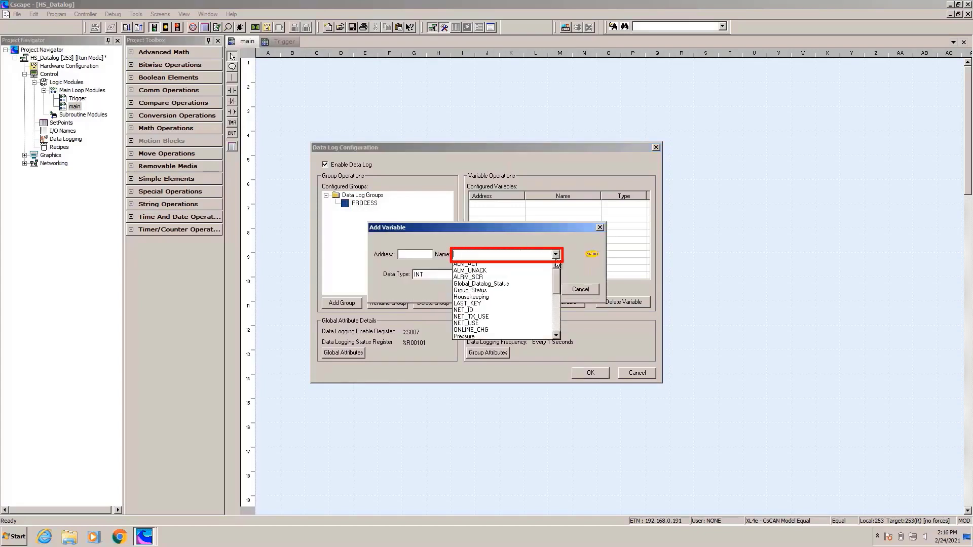
{"action": "left_click_drag", "start_coordinate": [557, 264], "coordinate": [556, 316]}
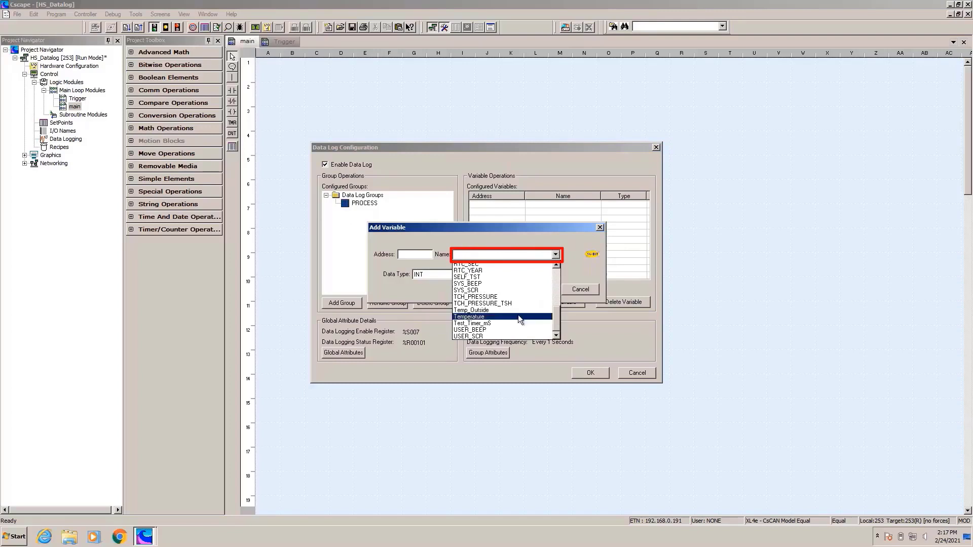
{"action": "left_click", "coordinate": [489, 316]}
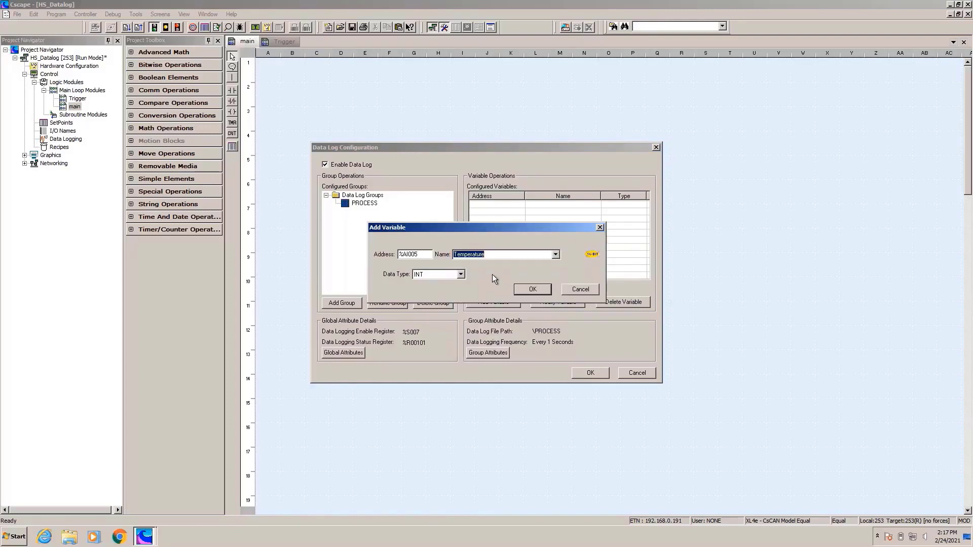
{"action": "left_click", "coordinate": [532, 289]}
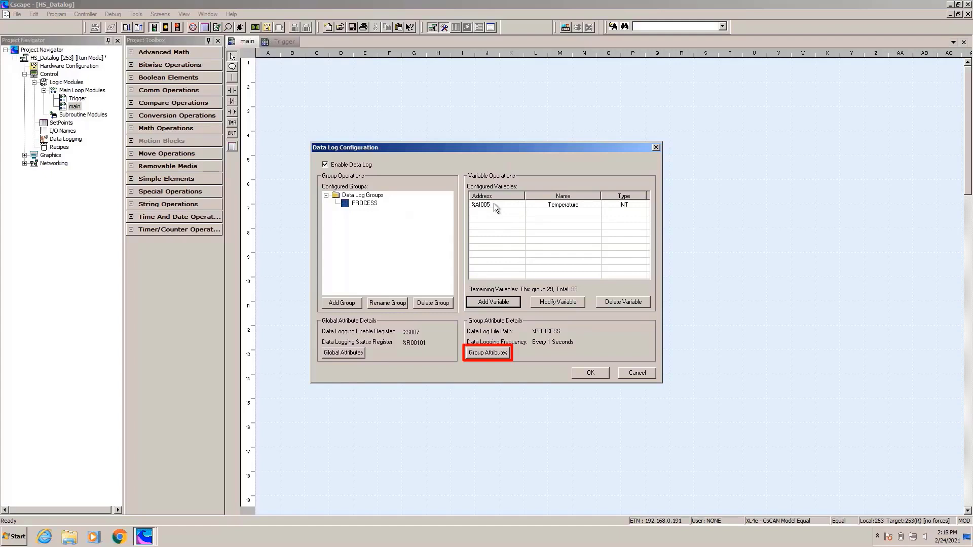
Set the PROCESS group's data log interval to 5 seconds, leaving the log path blank.
{"action": "left_click", "coordinate": [490, 353]}
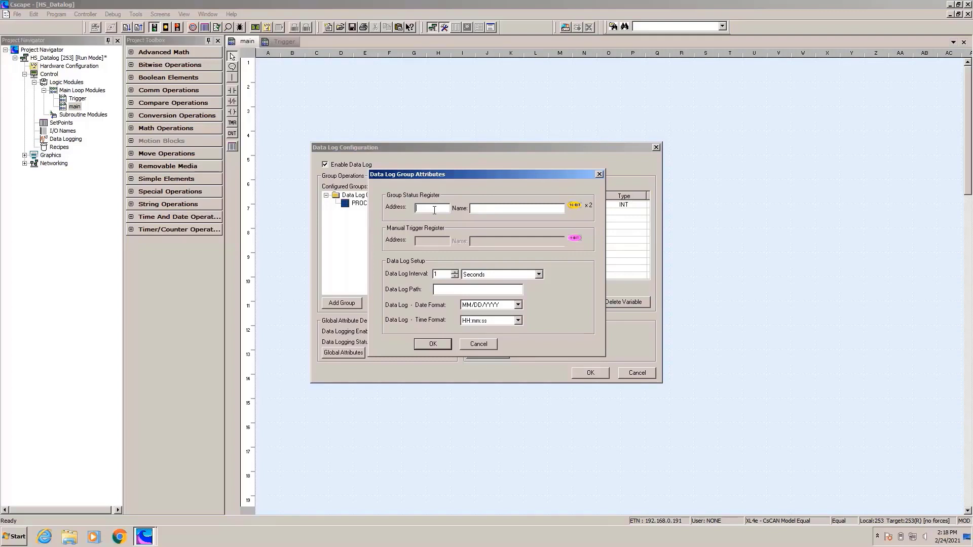
{"action": "left_click", "coordinate": [455, 271]}
{"action": "left_click", "coordinate": [455, 271]}
{"action": "left_click", "coordinate": [455, 271]}
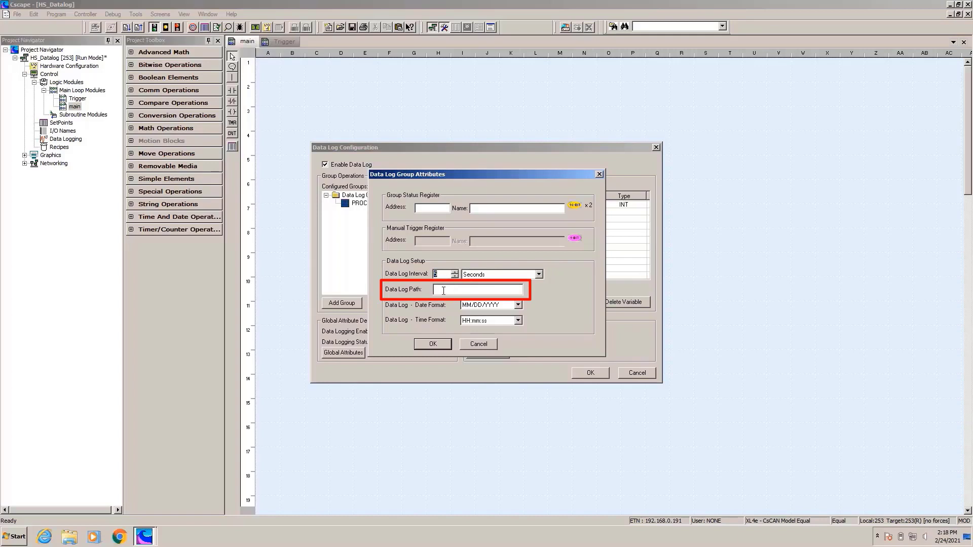
{"action": "left_click", "coordinate": [444, 290]}
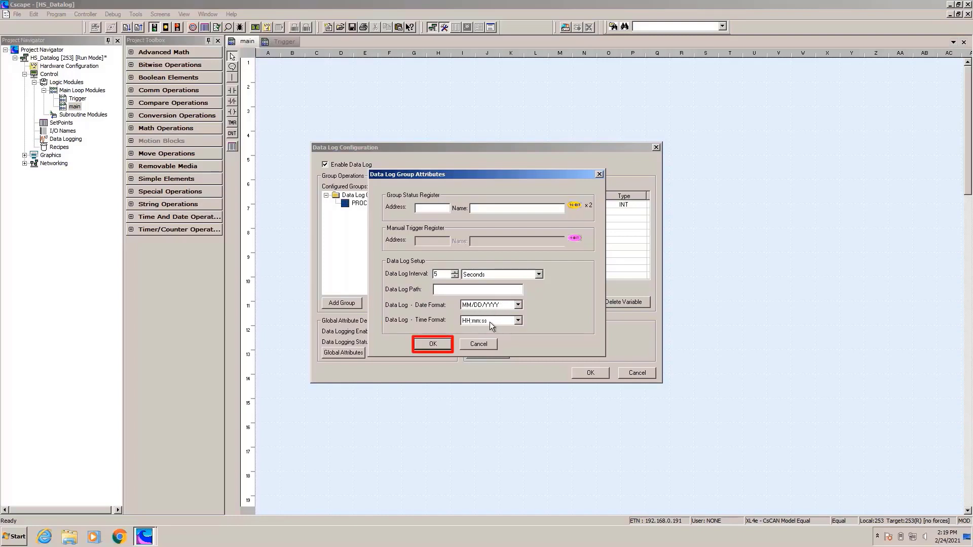
{"action": "left_click", "coordinate": [434, 344]}
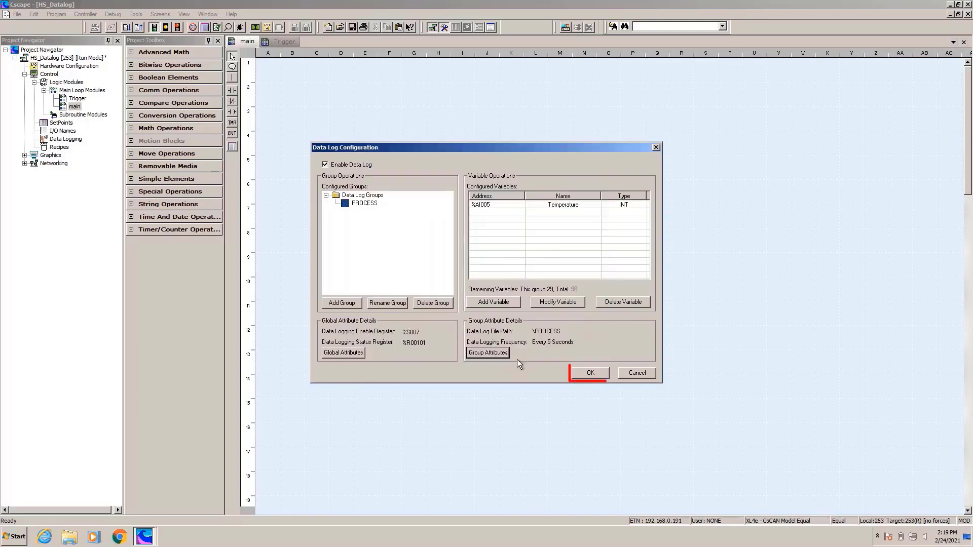
Accept the data log configuration and download the program to the controller using SmartLoad.
{"action": "left_click", "coordinate": [589, 374]}
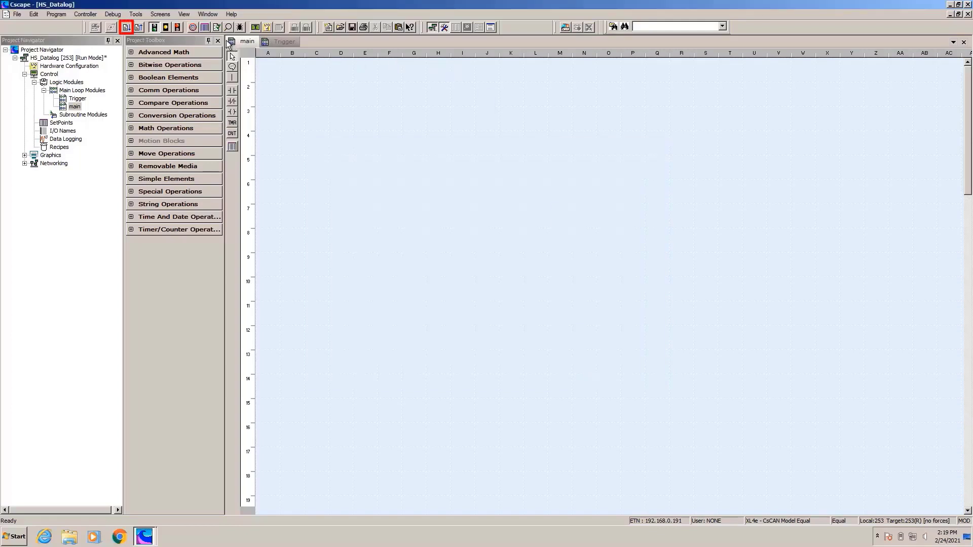
{"action": "left_click", "coordinate": [126, 27]}
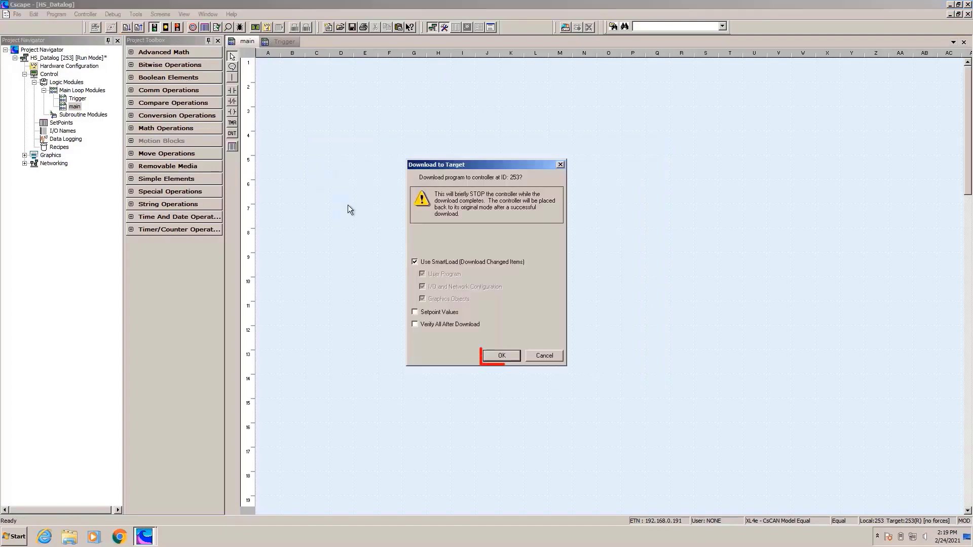
{"action": "left_click", "coordinate": [502, 355]}
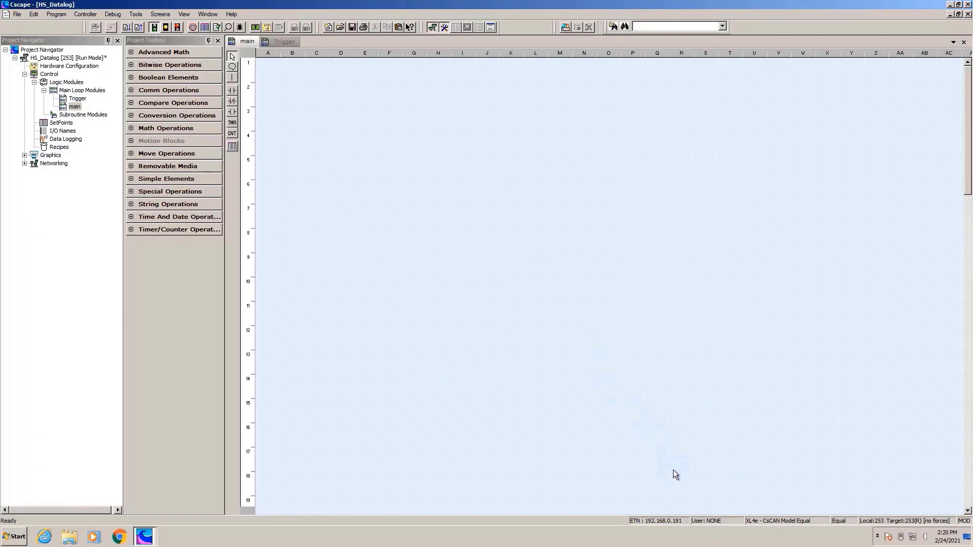
Switch to FileZilla and connect to the controller at 192.168.0.191 in the current tab, aborting the previous connection.
{"action": "mouse_move", "coordinate": [695, 546]}
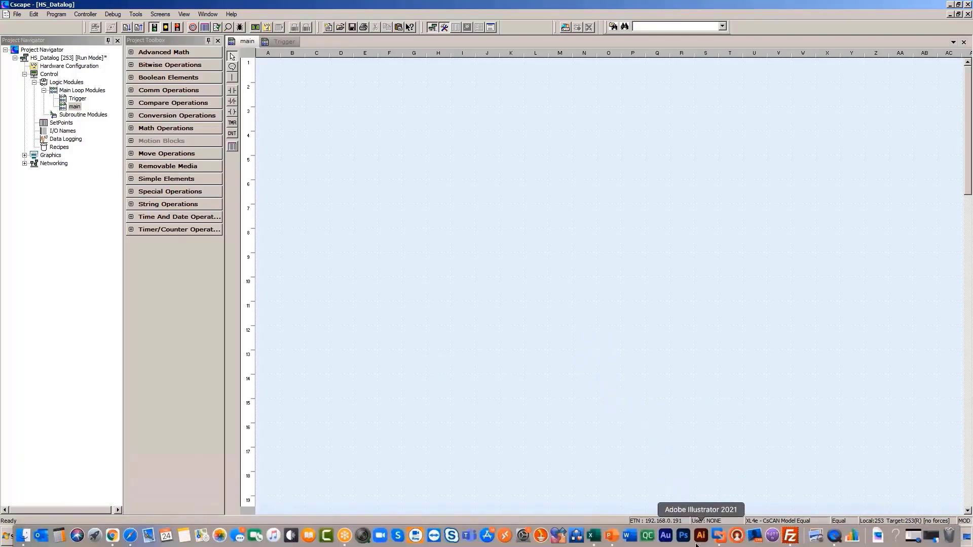
{"action": "left_click", "coordinate": [791, 539]}
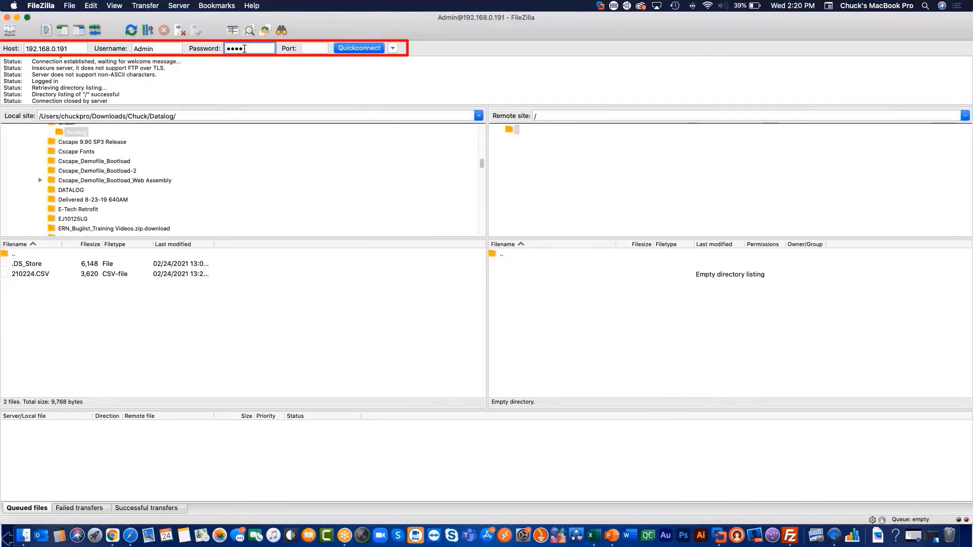
{"action": "left_click", "coordinate": [349, 50]}
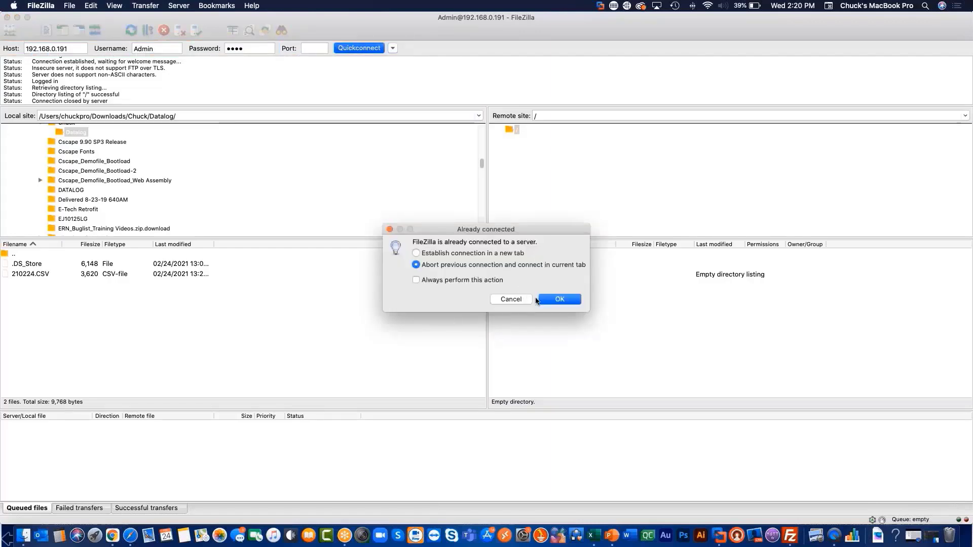
{"action": "left_click", "coordinate": [549, 298]}
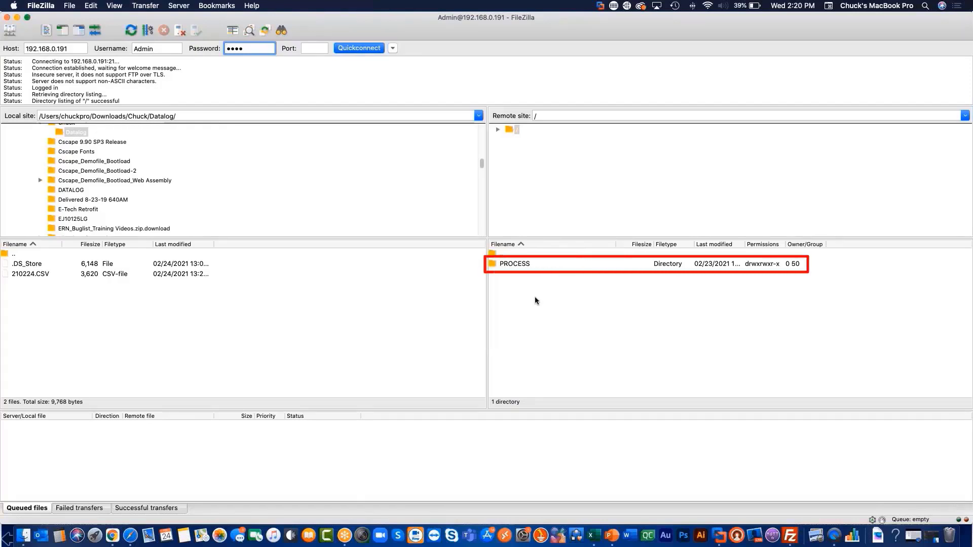
Open the remote PROCESS folder and download 022414.CSV to the local Datalog folder.
{"action": "double_click", "coordinate": [513, 264]}
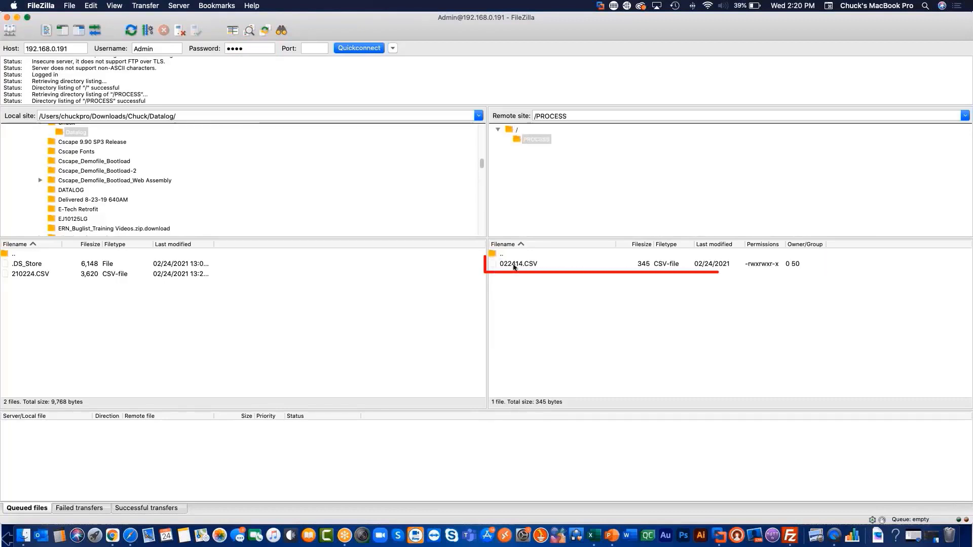
{"action": "left_click", "coordinate": [515, 266]}
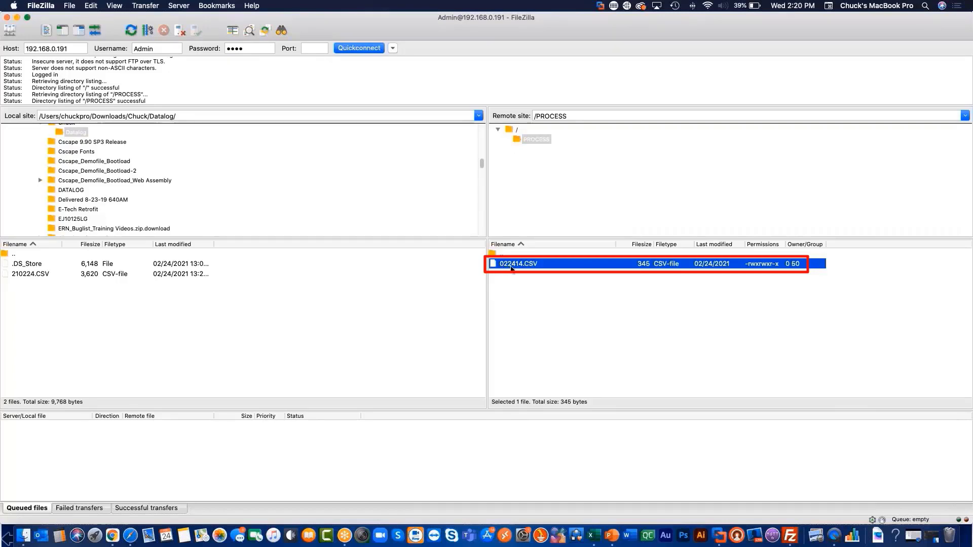
{"action": "right_click", "coordinate": [513, 267]}
{"action": "left_click", "coordinate": [541, 269]}
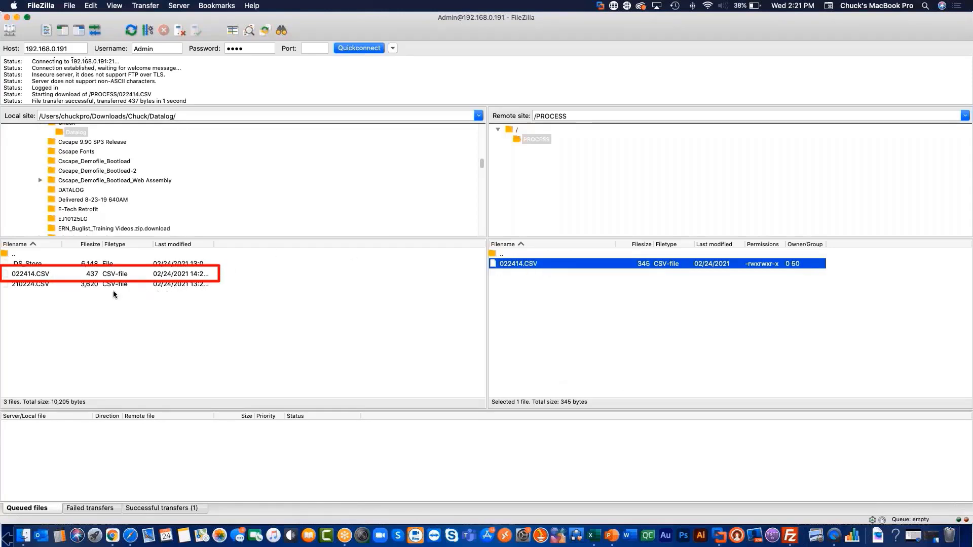
{"action": "left_click", "coordinate": [33, 285]}
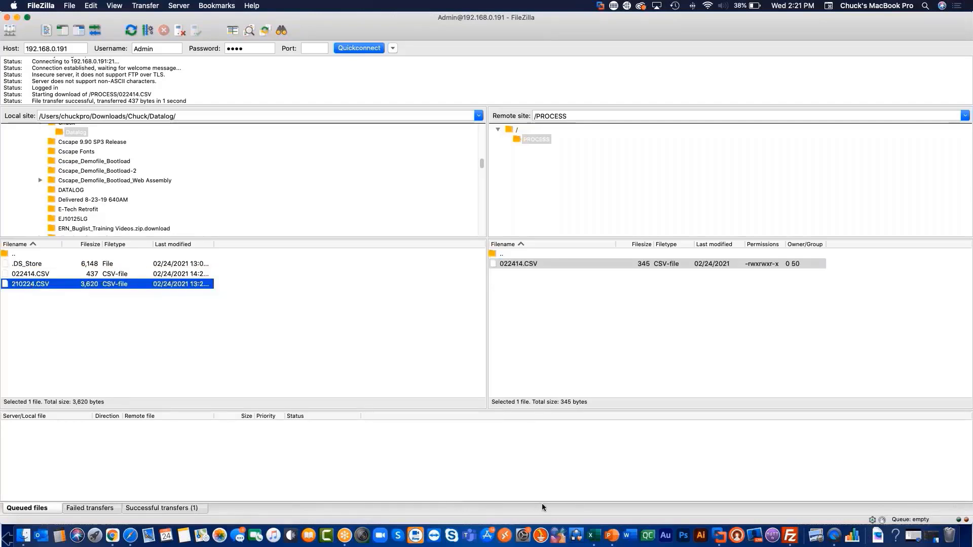
Switch to Excel and open 022414.CSV from the Datalog folder.
{"action": "left_click", "coordinate": [594, 537]}
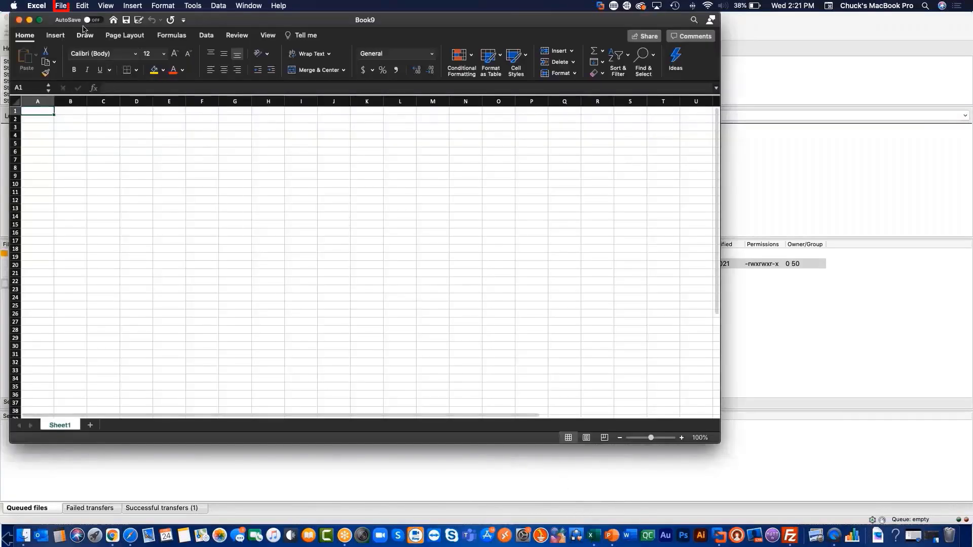
{"action": "left_click", "coordinate": [61, 5]}
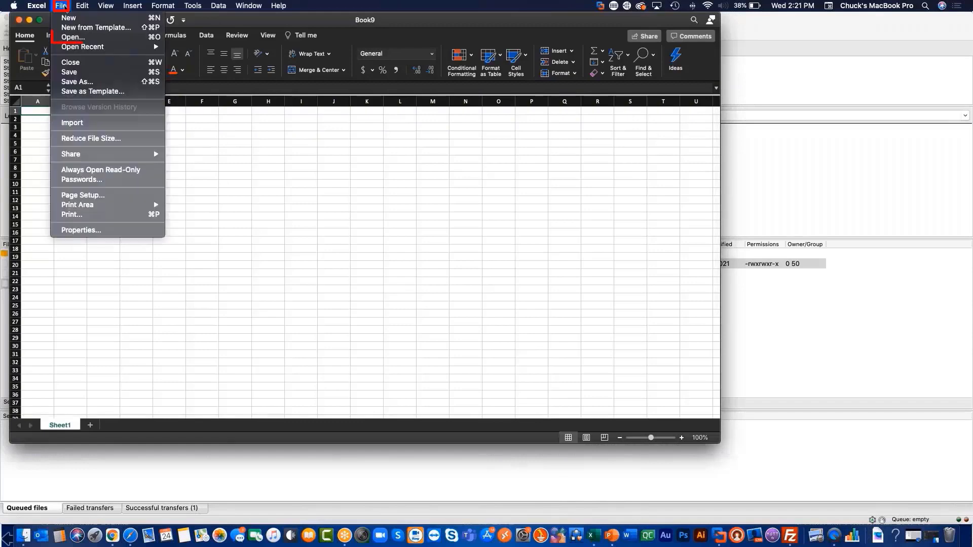
{"action": "left_click", "coordinate": [72, 37]}
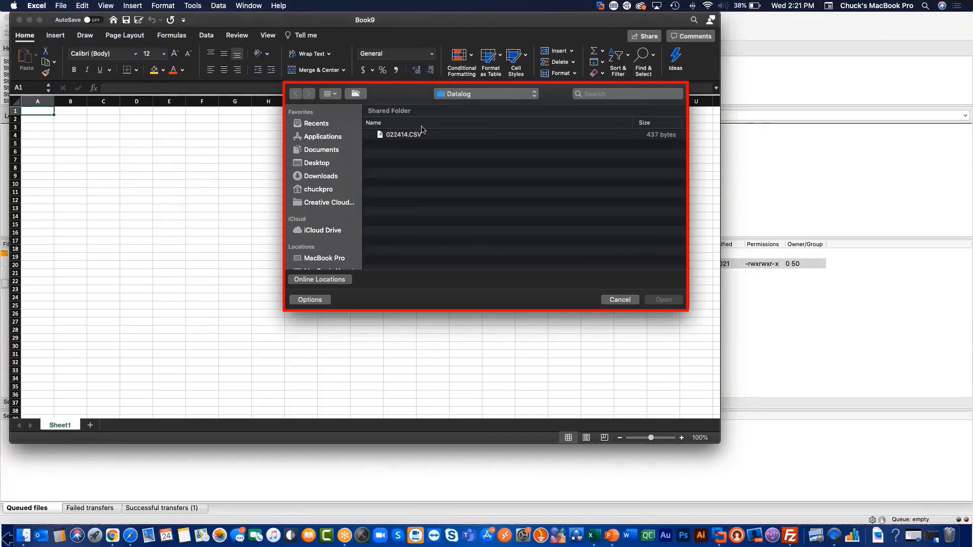
{"action": "left_click", "coordinate": [403, 138]}
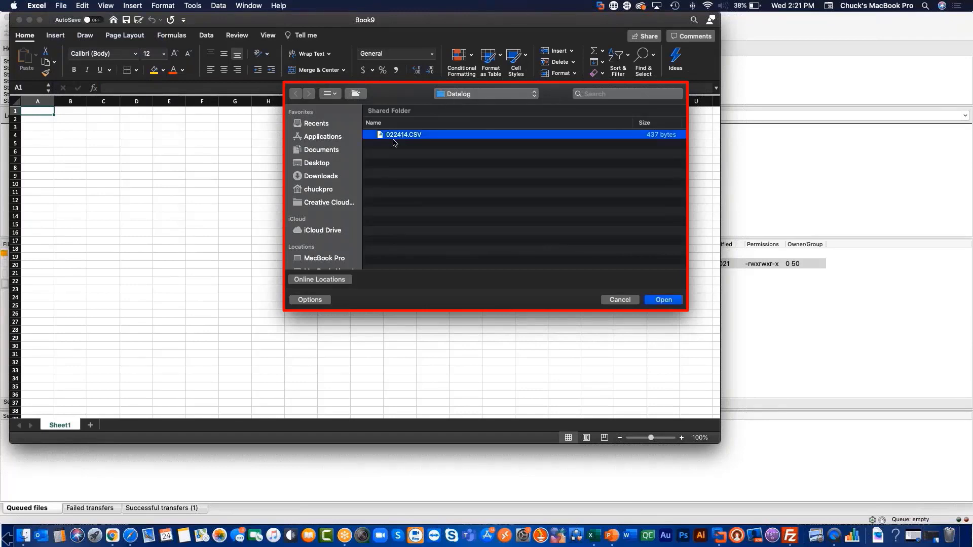
{"action": "left_click", "coordinate": [664, 301]}
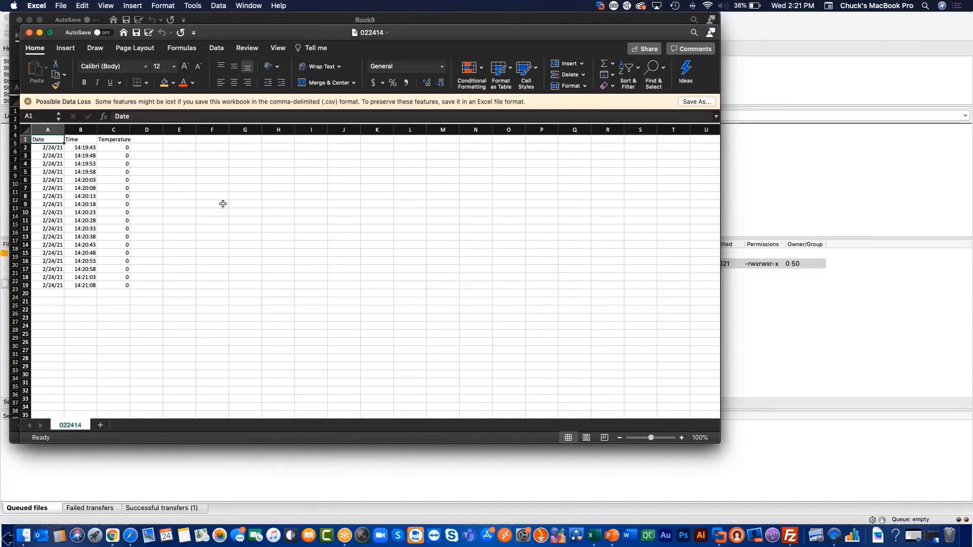
Examine the logged date, time and temperature entries and the interval between successive timestamps.
{"action": "left_click", "coordinate": [56, 149]}
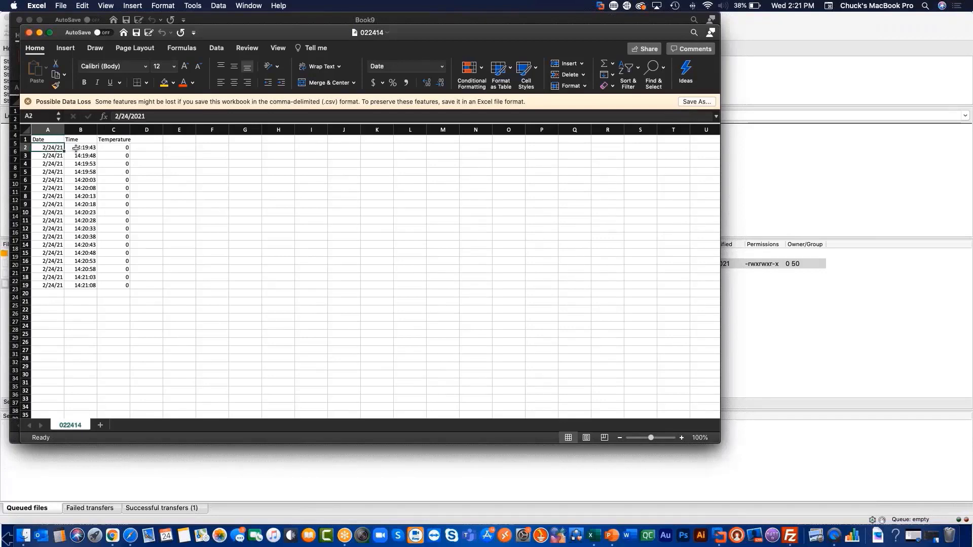
{"action": "left_click", "coordinate": [76, 149]}
{"action": "left_click", "coordinate": [108, 148]}
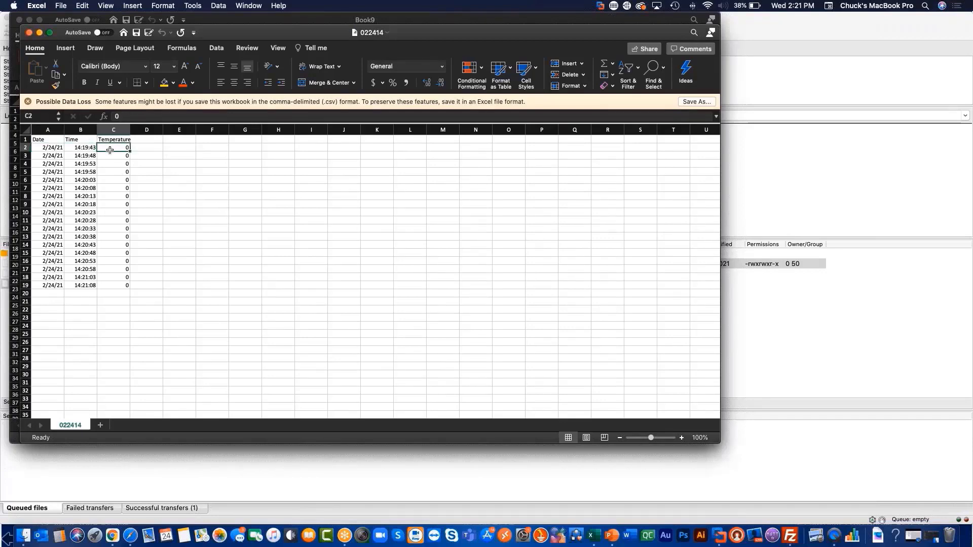
{"action": "left_click", "coordinate": [90, 156]}
{"action": "left_click", "coordinate": [86, 164]}
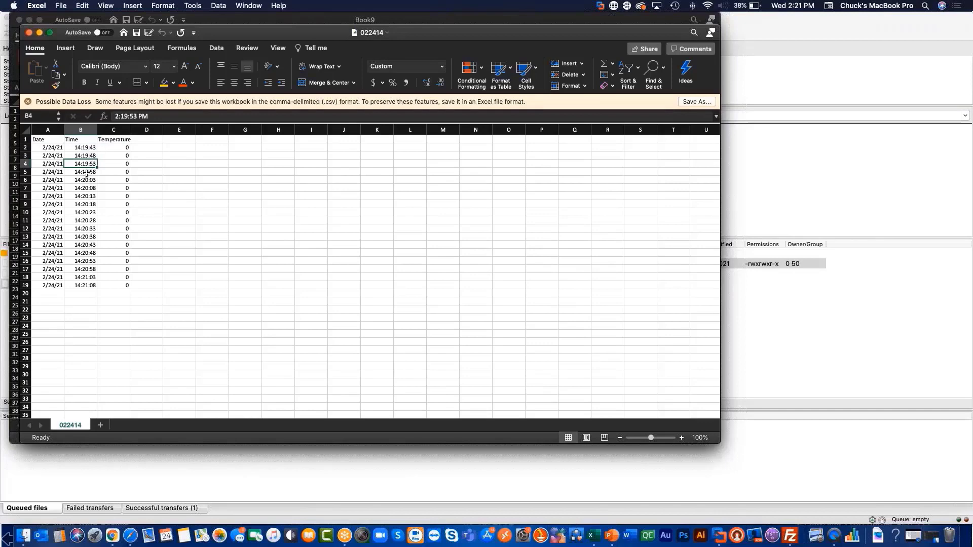
{"action": "left_click", "coordinate": [87, 172]}
{"action": "left_click", "coordinate": [88, 180]}
{"action": "left_click", "coordinate": [88, 189]}
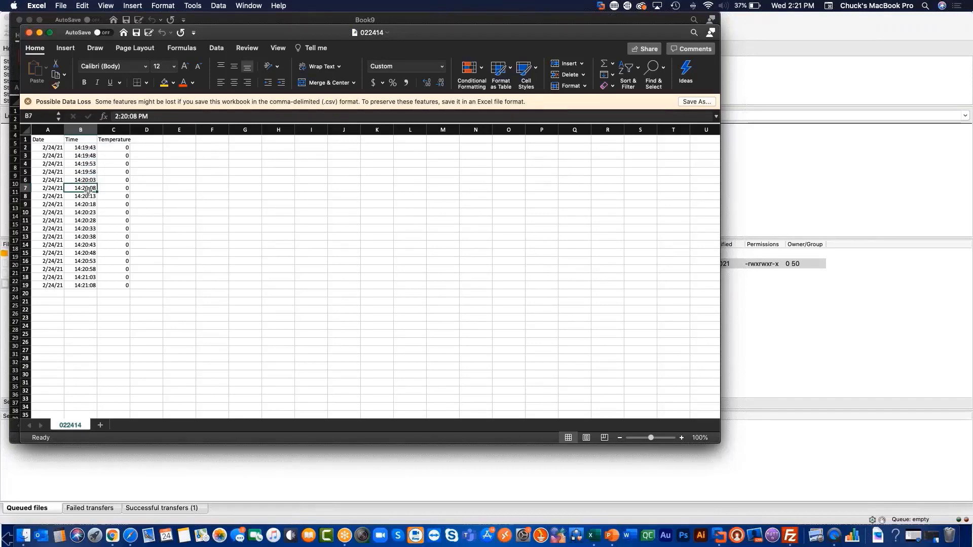
{"action": "left_click", "coordinate": [88, 197]}
{"action": "left_click", "coordinate": [86, 204]}
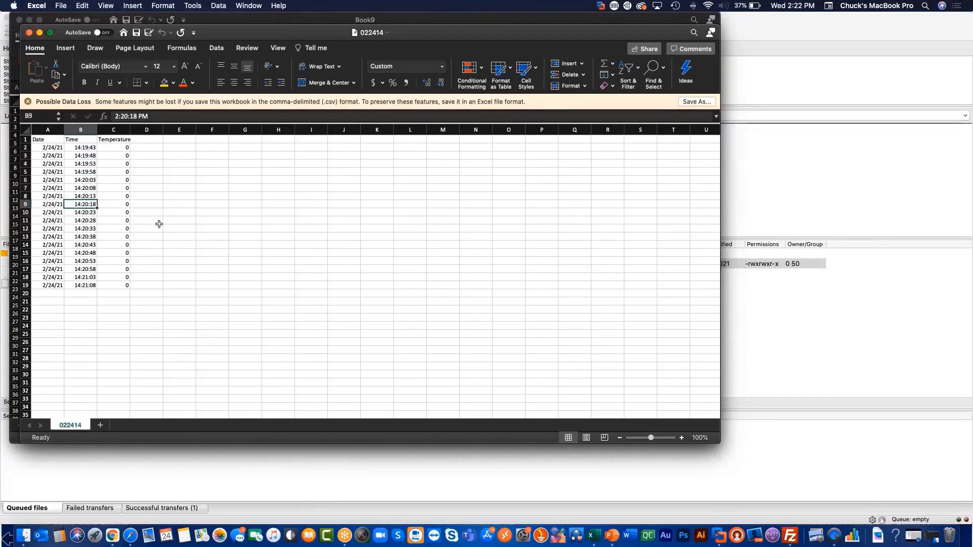